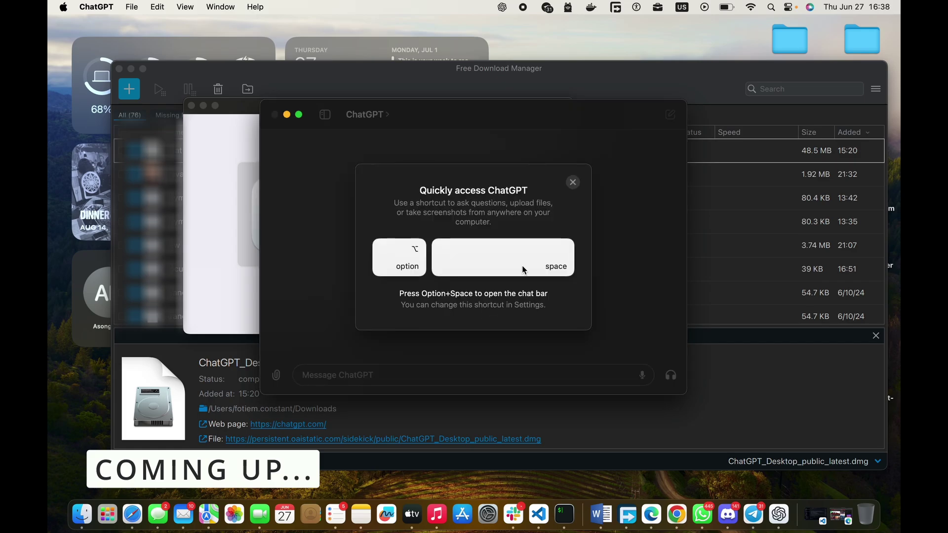
Dismiss the quick-access tip and send 'Hi here?' to ChatGPT
{"action": "left_click", "coordinate": [573, 182]}
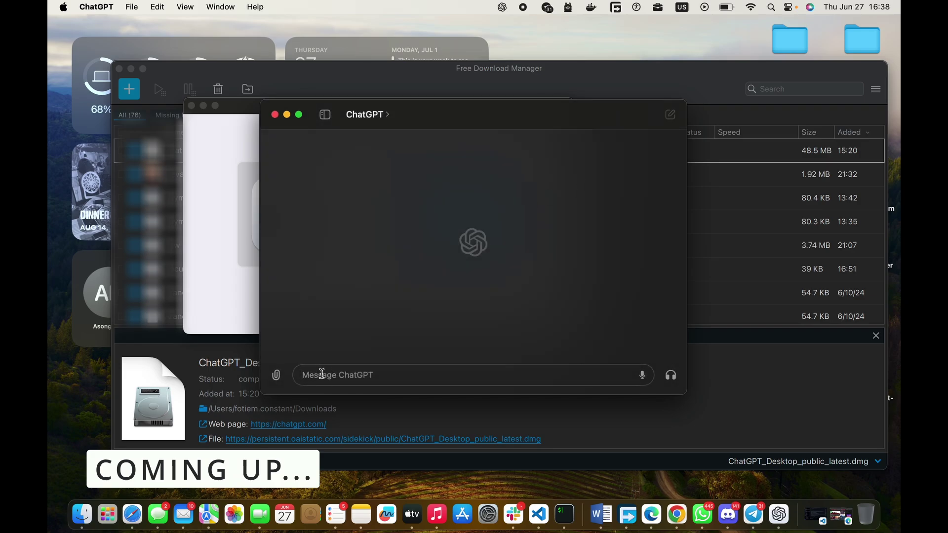
{"action": "type", "text": "Hi here?"}
{"action": "key", "text": "Return"}
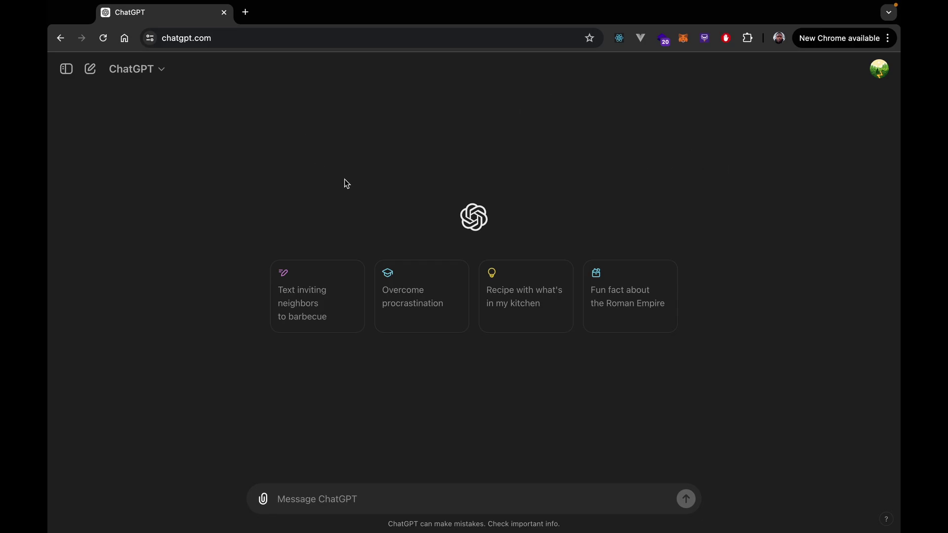
Open the profile avatar menu, close it, then reopen it to reach the macOS app download
{"action": "left_click", "coordinate": [882, 72]}
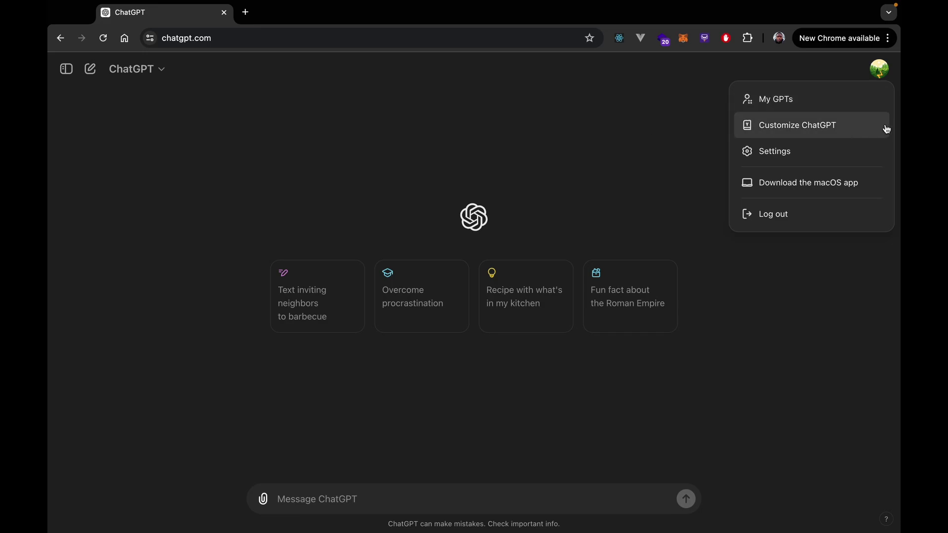
{"action": "left_click", "coordinate": [598, 185]}
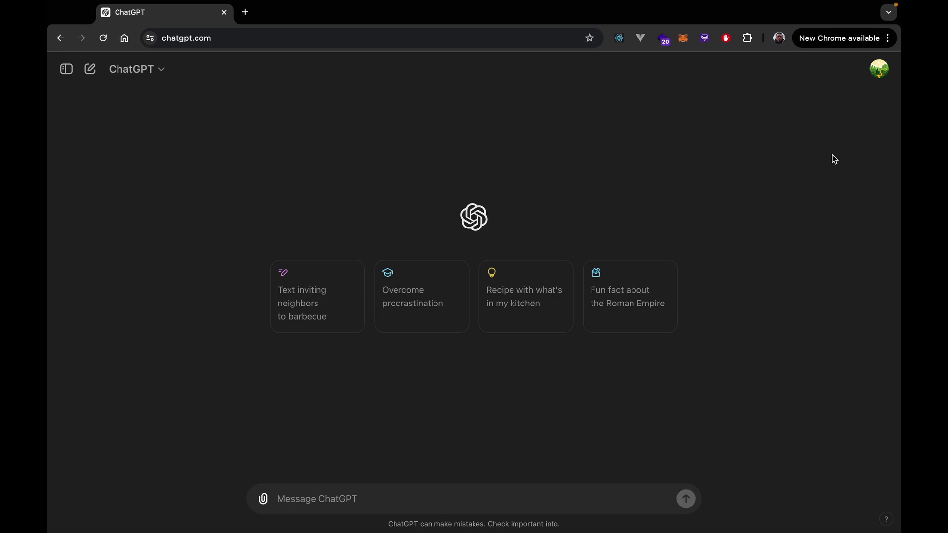
{"action": "left_click", "coordinate": [881, 70]}
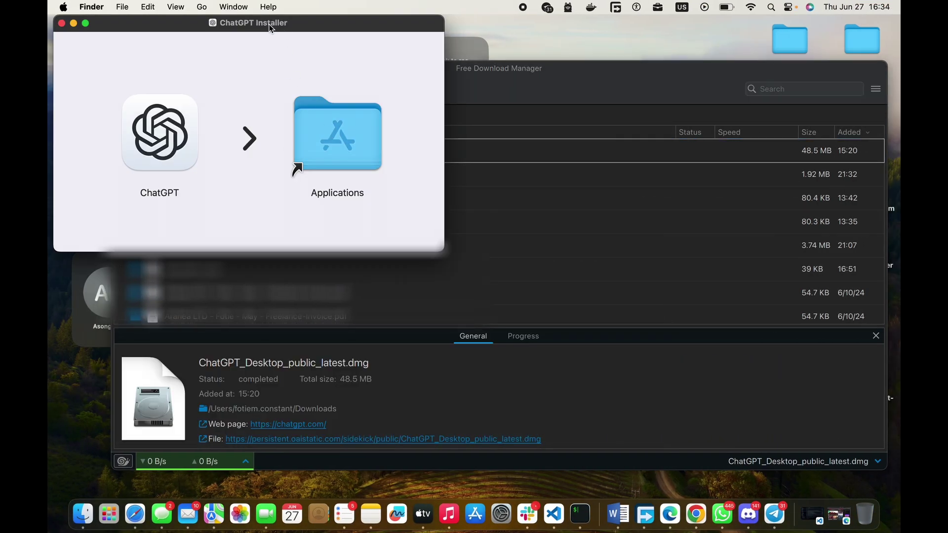
Drag ChatGPT from the installer into Applications, replacing the existing copy
{"action": "left_click_drag", "start_coordinate": [270, 28], "coordinate": [400, 110]}
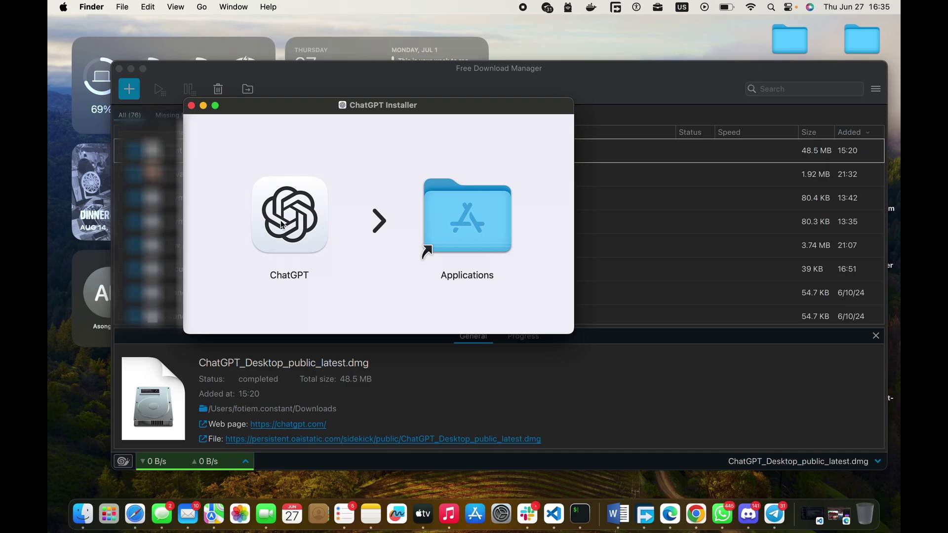
{"action": "left_click_drag", "start_coordinate": [283, 224], "coordinate": [467, 223]}
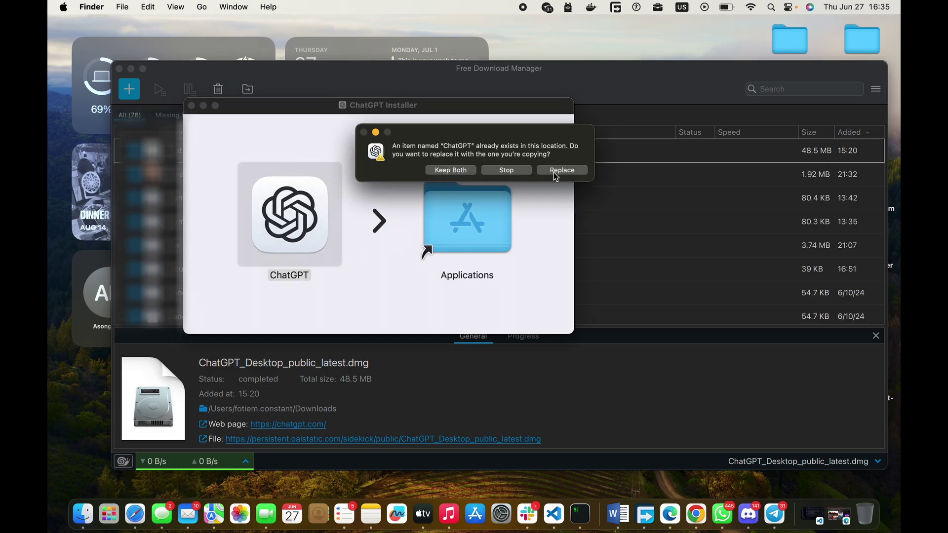
{"action": "left_click", "coordinate": [554, 172]}
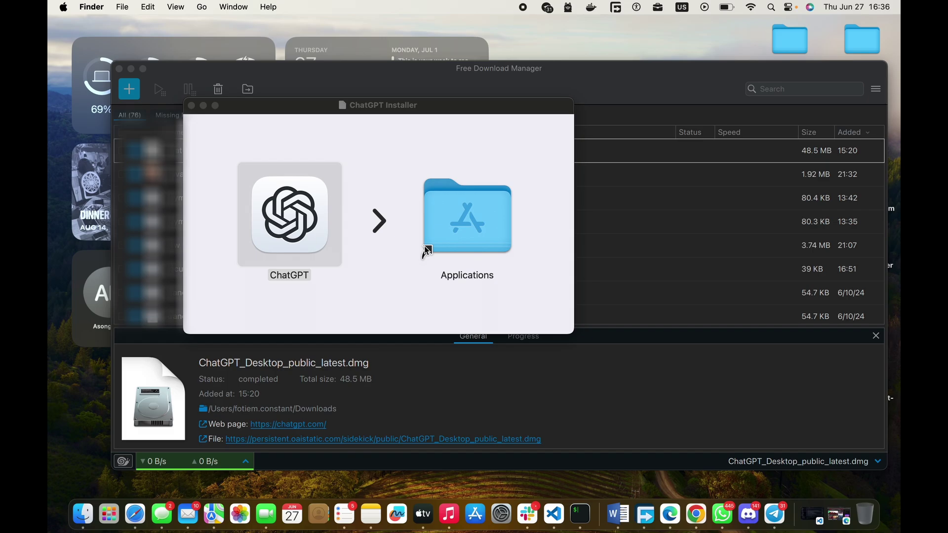
Find 'chat' in Spotlight and launch the installed ChatGPT app
{"action": "key", "text": "super+space"}
{"action": "type", "text": "chat"}
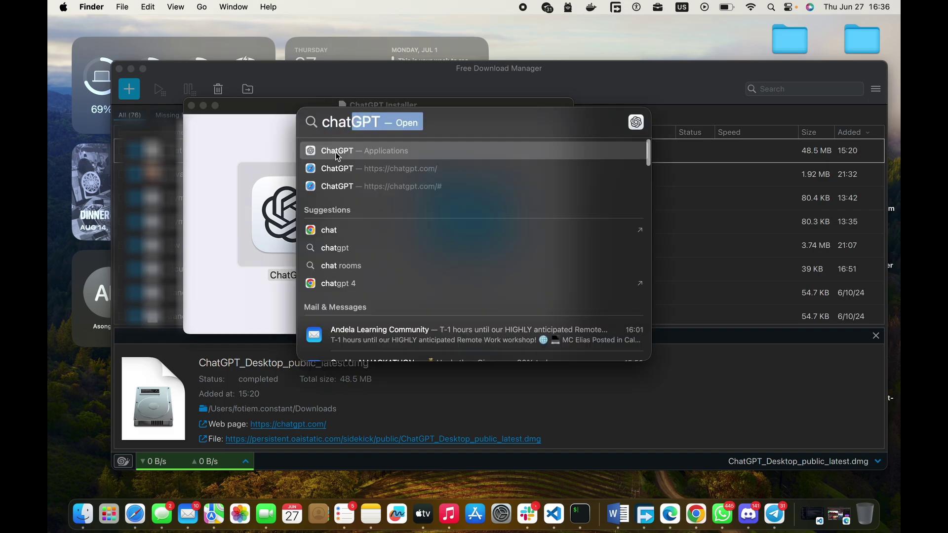
{"action": "left_click", "coordinate": [336, 152]}
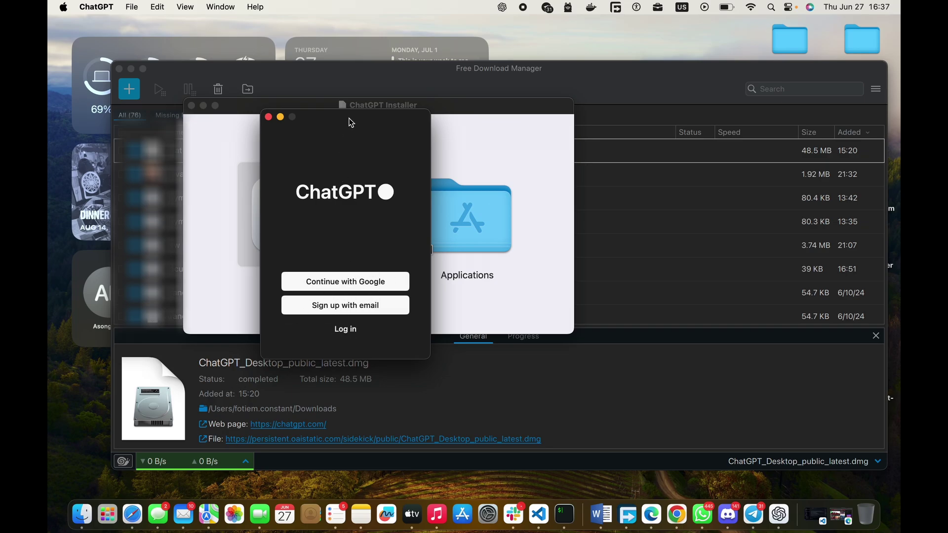
Sign in with Google, allowing openai.com and choosing the Google account
{"action": "left_click_drag", "start_coordinate": [350, 122], "coordinate": [478, 136]}
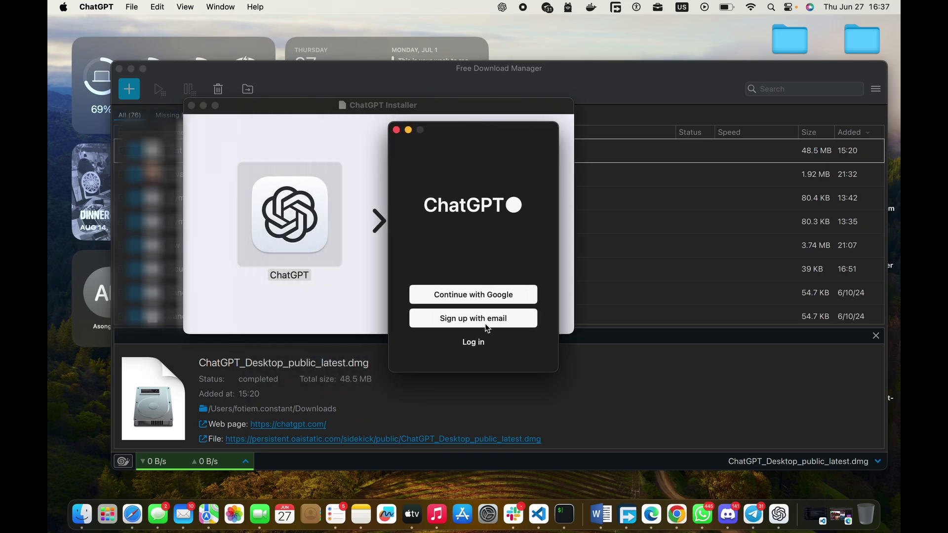
{"action": "left_click", "coordinate": [475, 296]}
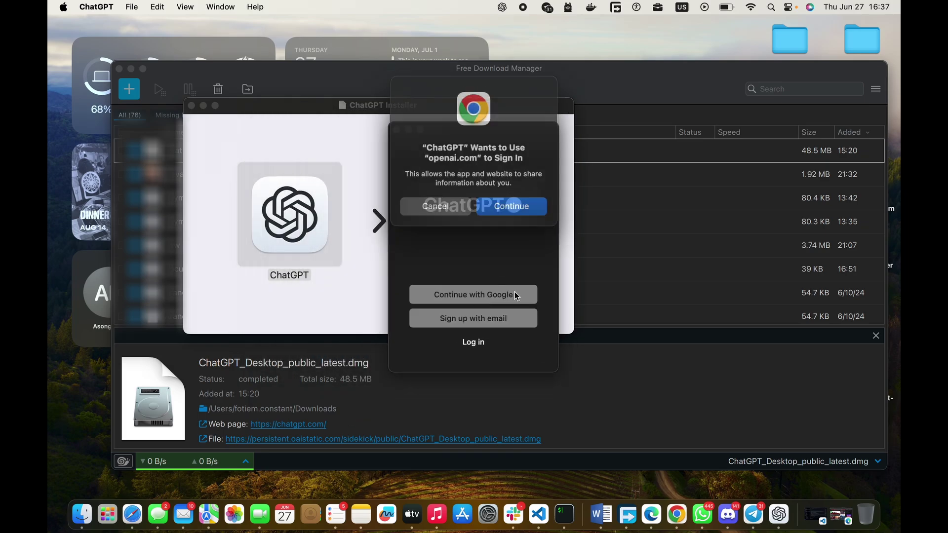
{"action": "left_click", "coordinate": [507, 203]}
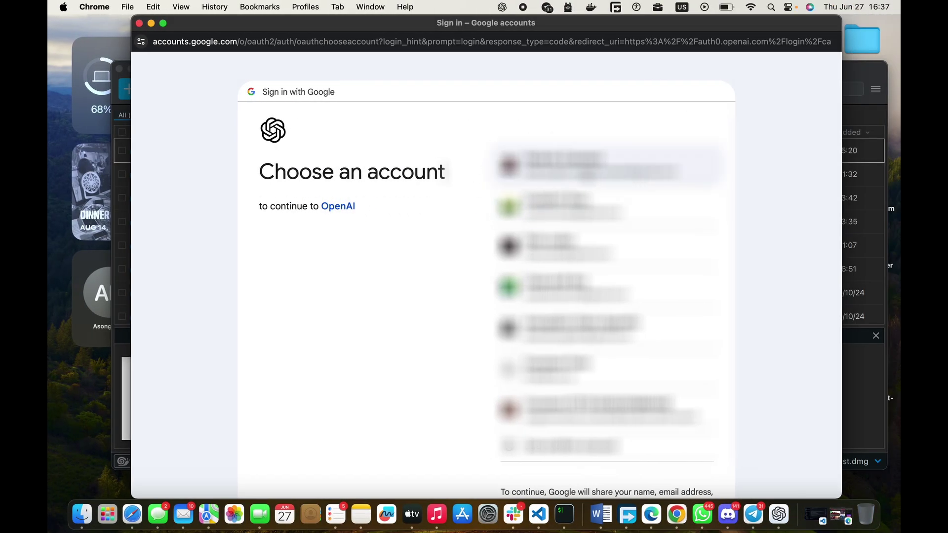
{"action": "left_click", "coordinate": [556, 210]}
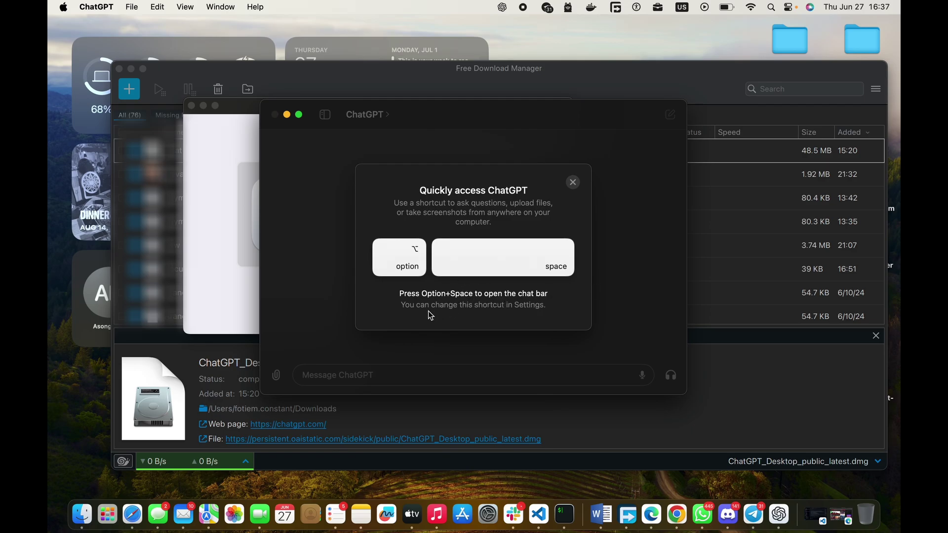
Check the ChatGPT menu-bar options, then close the Quickly access ChatGPT tip
{"action": "left_click", "coordinate": [504, 7]}
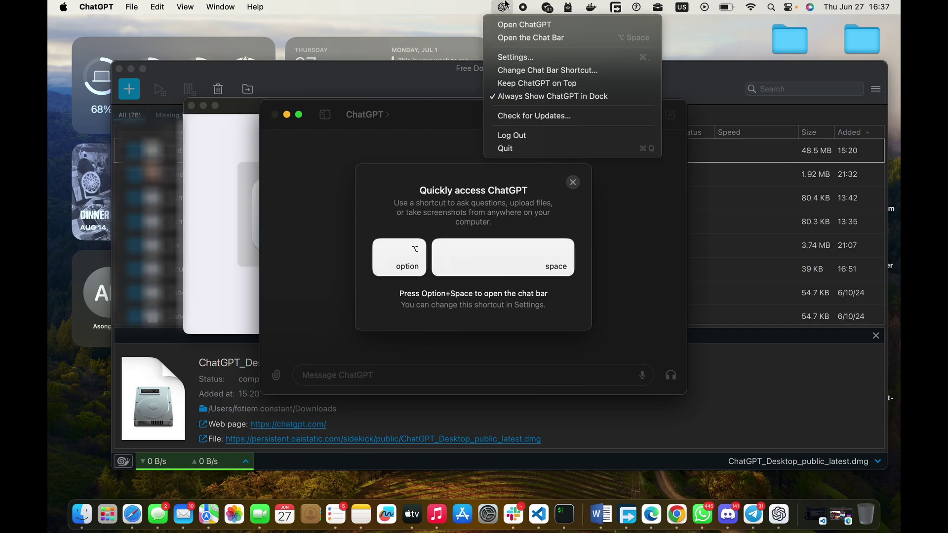
{"action": "left_click", "coordinate": [503, 7]}
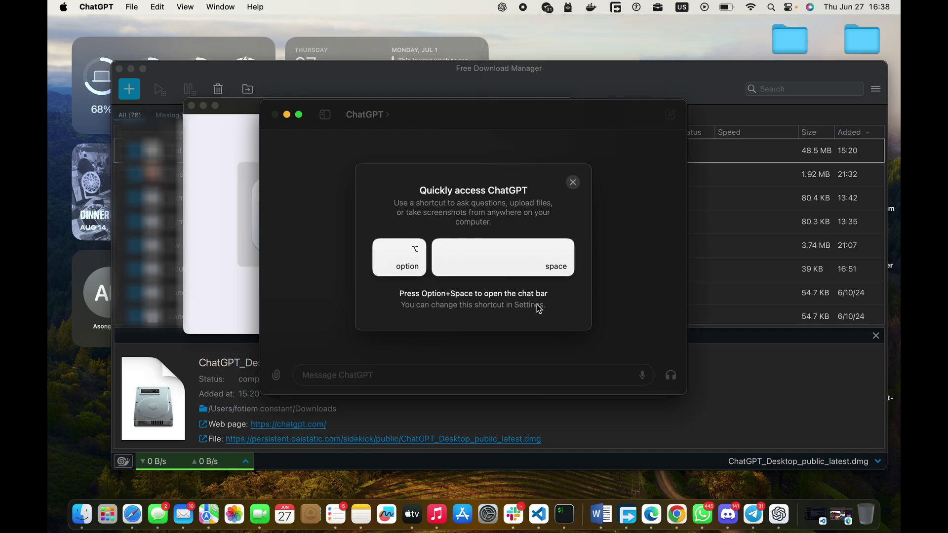
{"action": "left_click", "coordinate": [573, 183]}
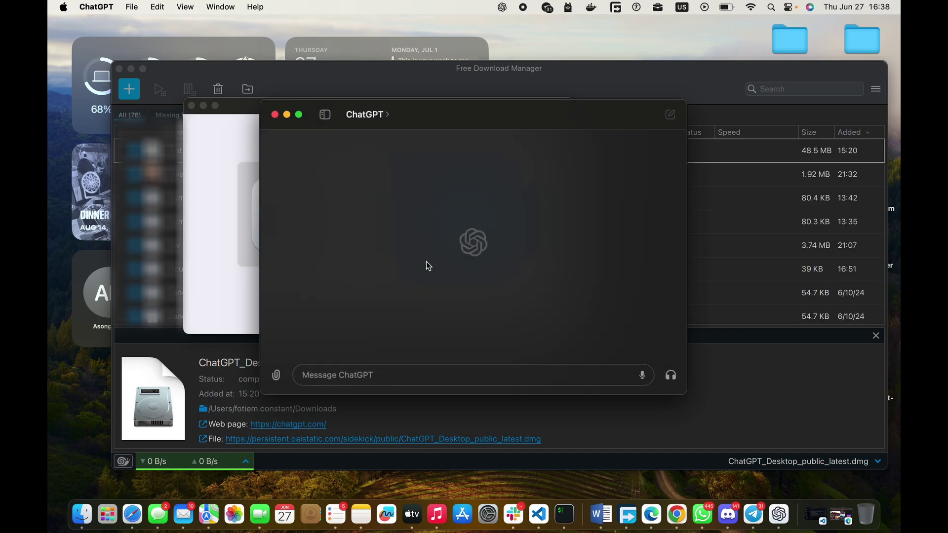
{"action": "left_click", "coordinate": [321, 374]}
{"action": "type", "text": "Hi"}
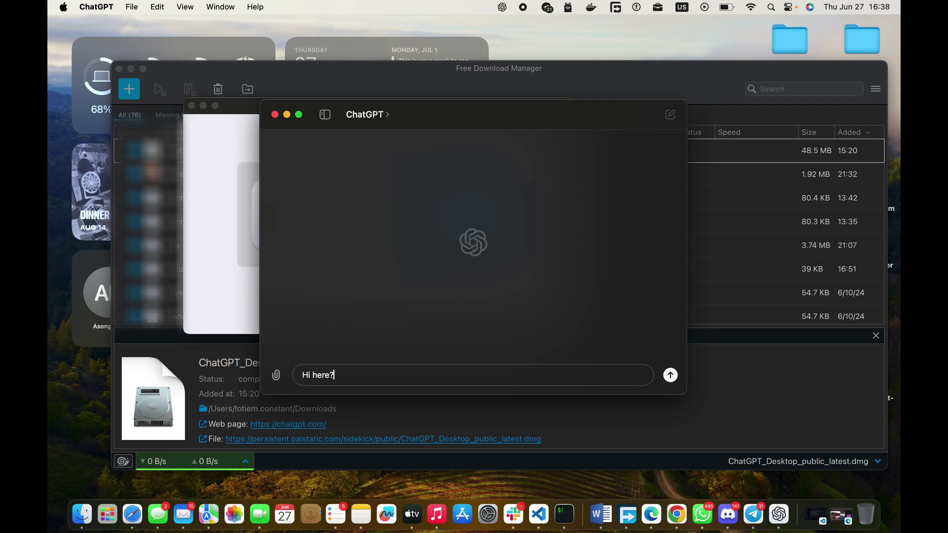
{"action": "key", "text": "Return"}
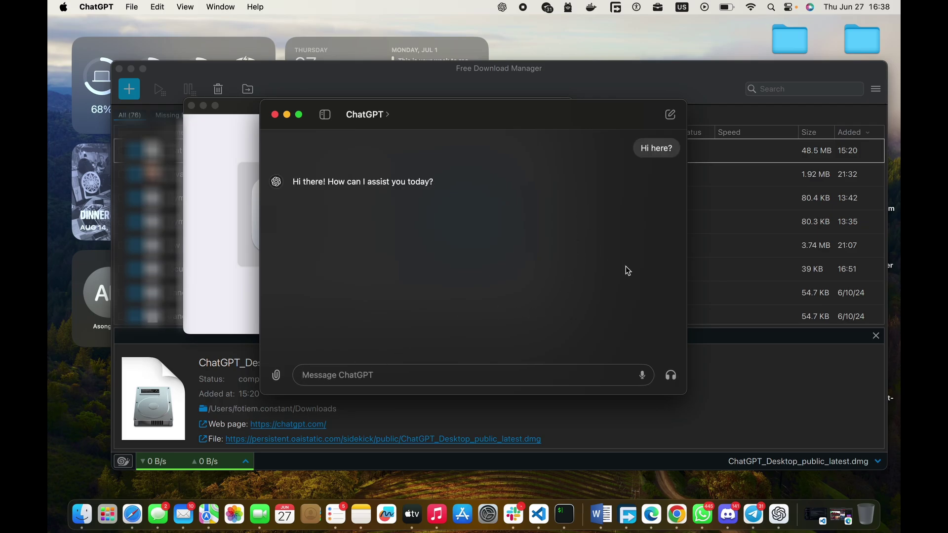
{"action": "left_click", "coordinate": [380, 115]}
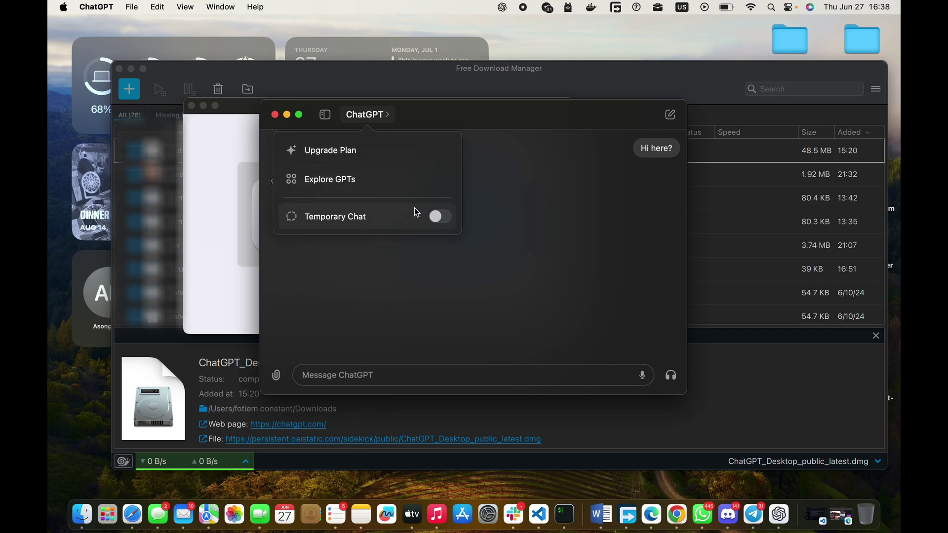
{"action": "left_click", "coordinate": [503, 200]}
{"action": "left_click", "coordinate": [368, 114]}
{"action": "left_click", "coordinate": [350, 151]}
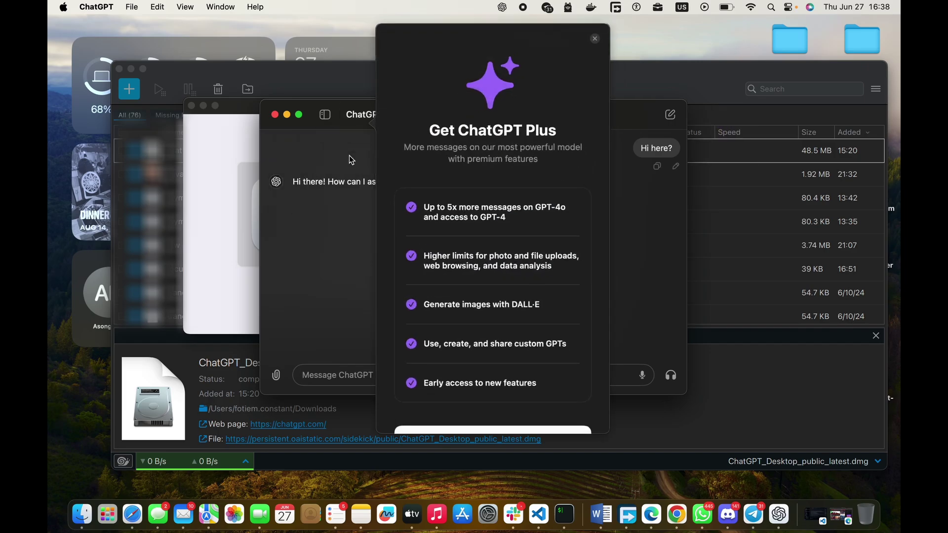
{"action": "scroll", "coordinate": [496, 226], "scroll_direction": "down", "scroll_amount": 2}
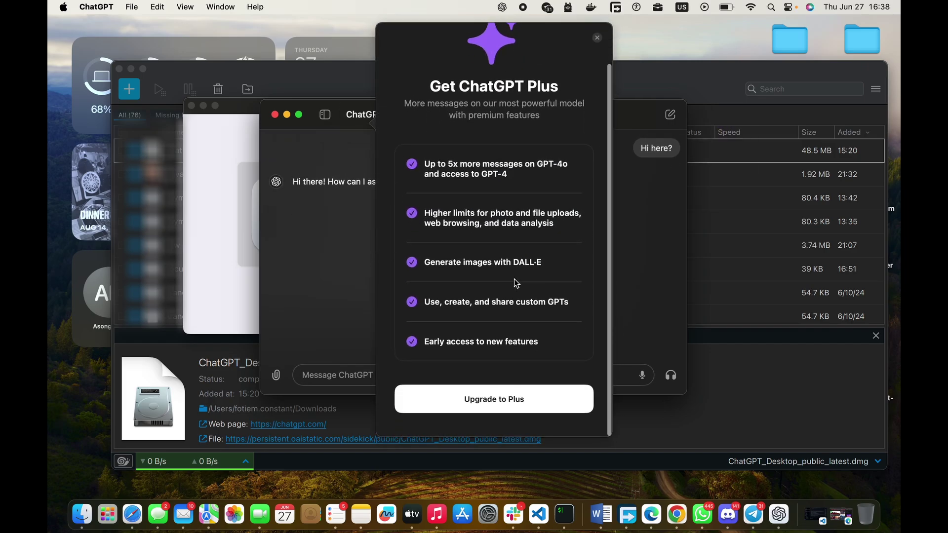
{"action": "left_click", "coordinate": [597, 38]}
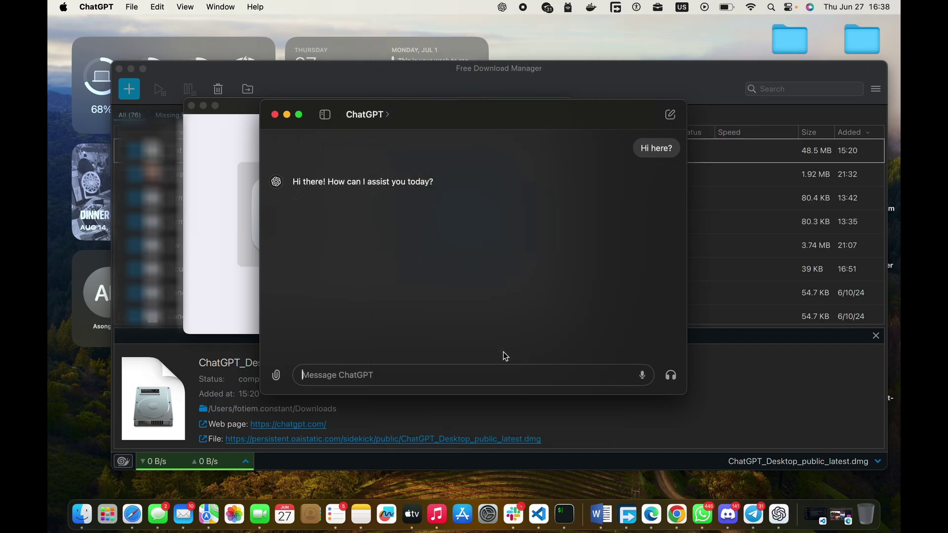
Grant microphone access, dictate 'Hello, good morning, how are you doing?' and send it
{"action": "left_click", "coordinate": [644, 376]}
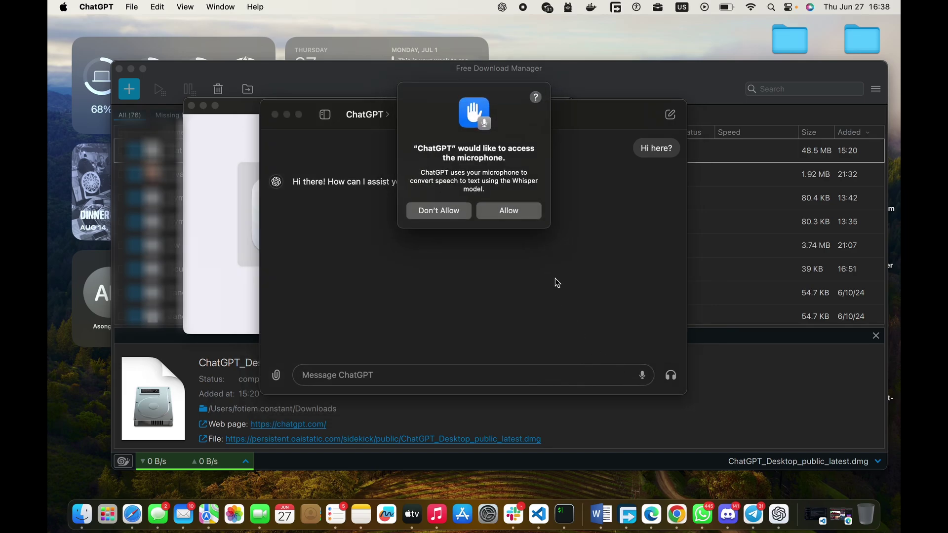
{"action": "left_click", "coordinate": [514, 212]}
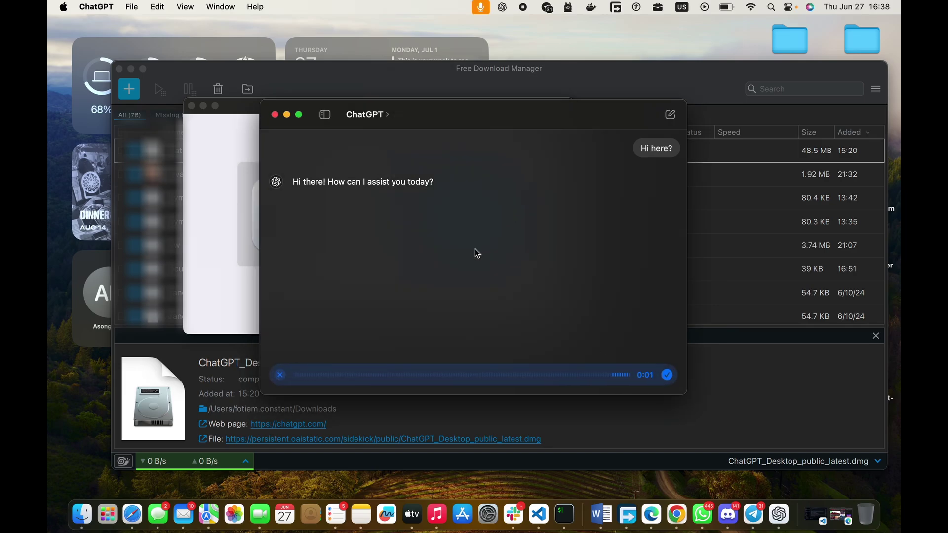
{"action": "left_click", "coordinate": [666, 375]}
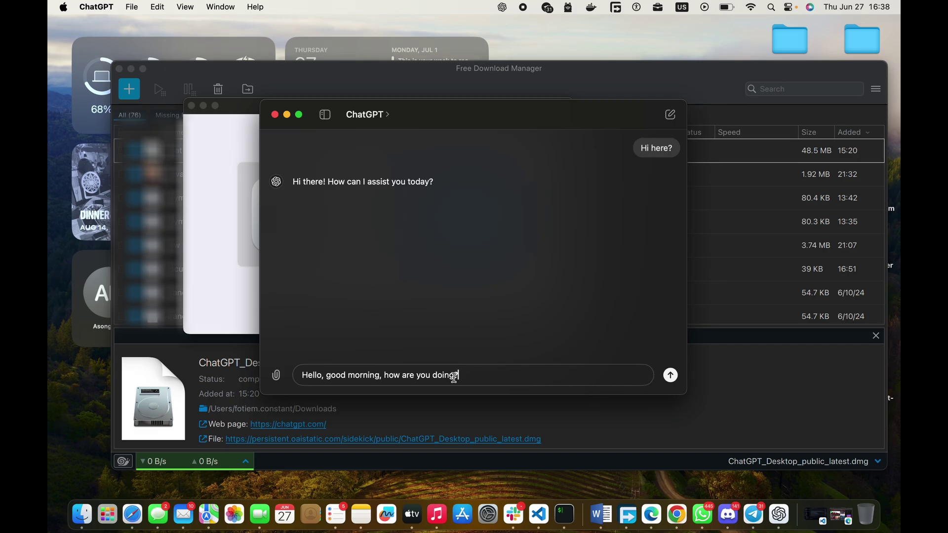
{"action": "left_click", "coordinate": [670, 376]}
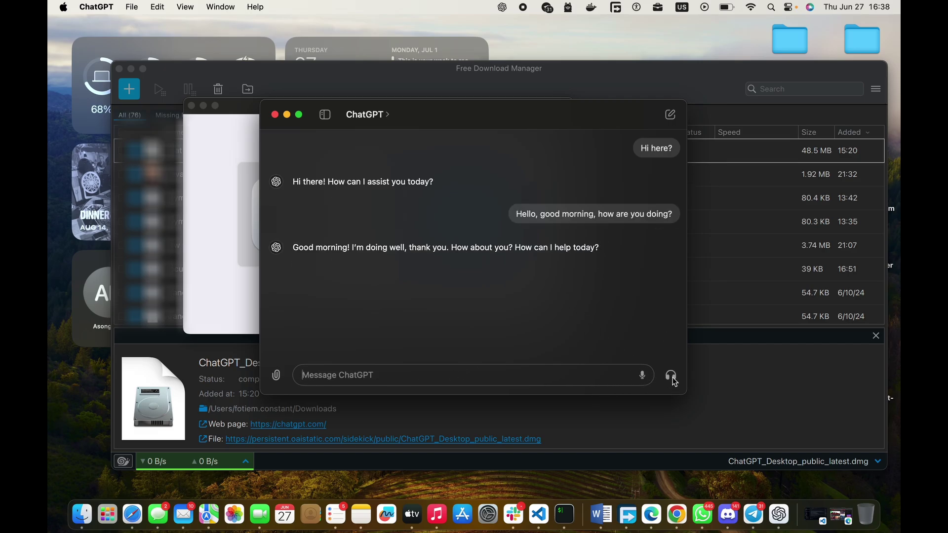
Enter voice mode with the headphones icon, back out once, and restart it
{"action": "left_click", "coordinate": [671, 376]}
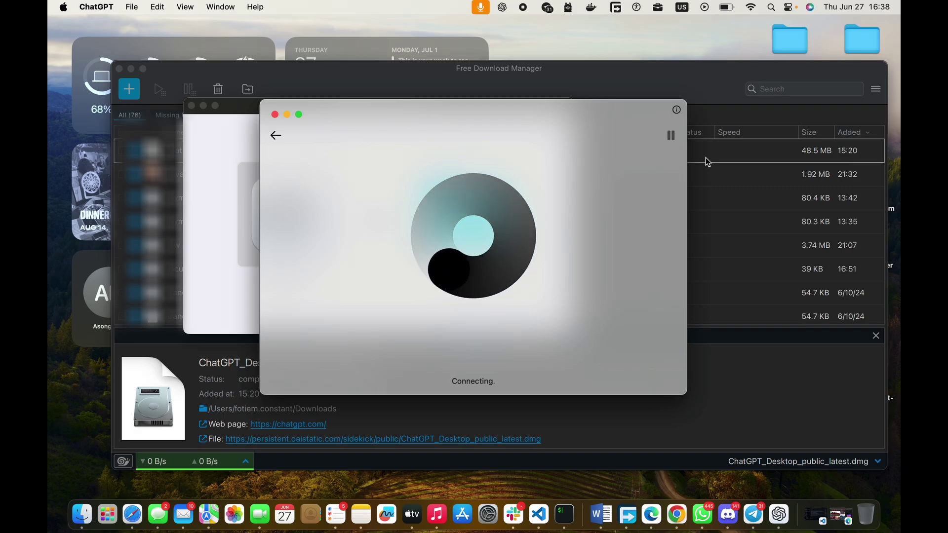
{"action": "left_click", "coordinate": [276, 137]}
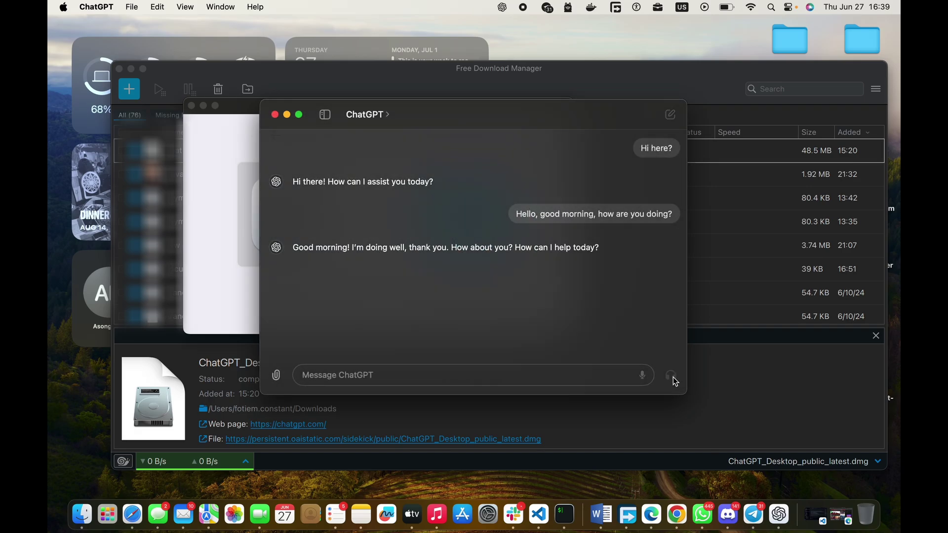
{"action": "left_click", "coordinate": [673, 377]}
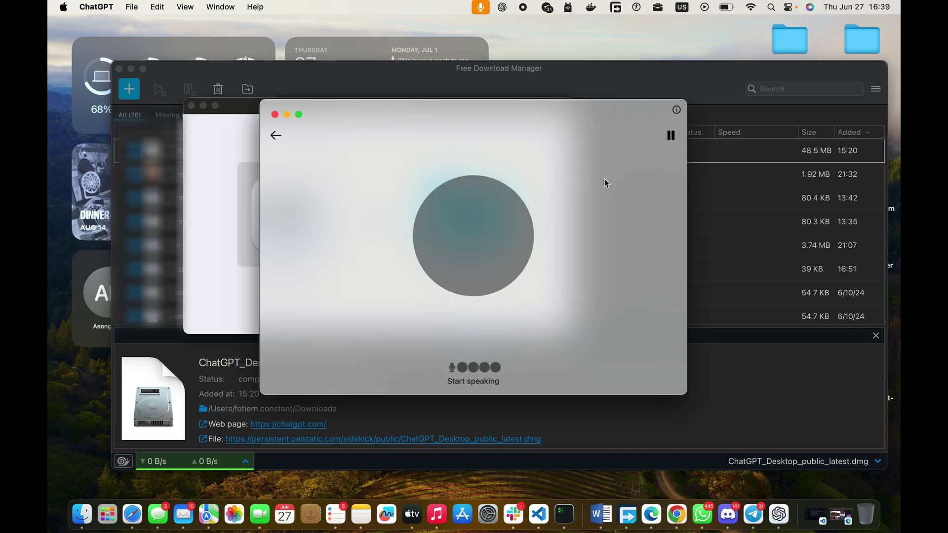
End voice mode and rate the finished voice chat with a thumb on the banner
{"action": "left_click", "coordinate": [276, 135]}
{"action": "scroll", "coordinate": [604, 297], "scroll_direction": "up", "scroll_amount": 3}
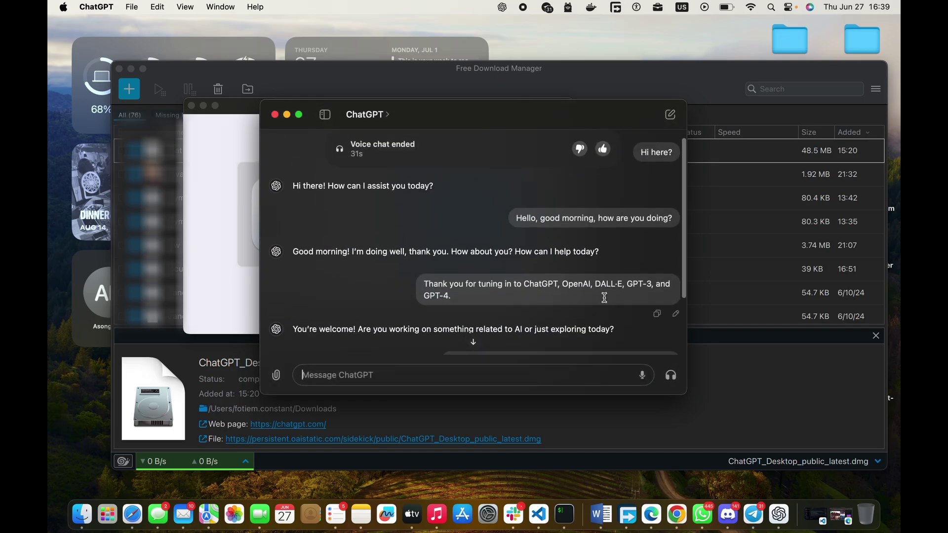
{"action": "left_click", "coordinate": [601, 149]}
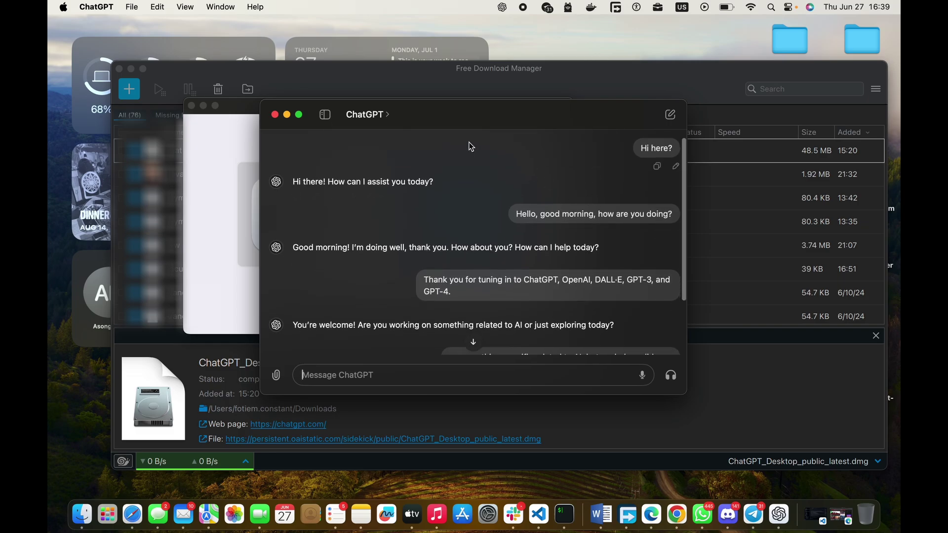
Look through the ChatGPT title menu and the paperclip attachment options
{"action": "left_click", "coordinate": [388, 115]}
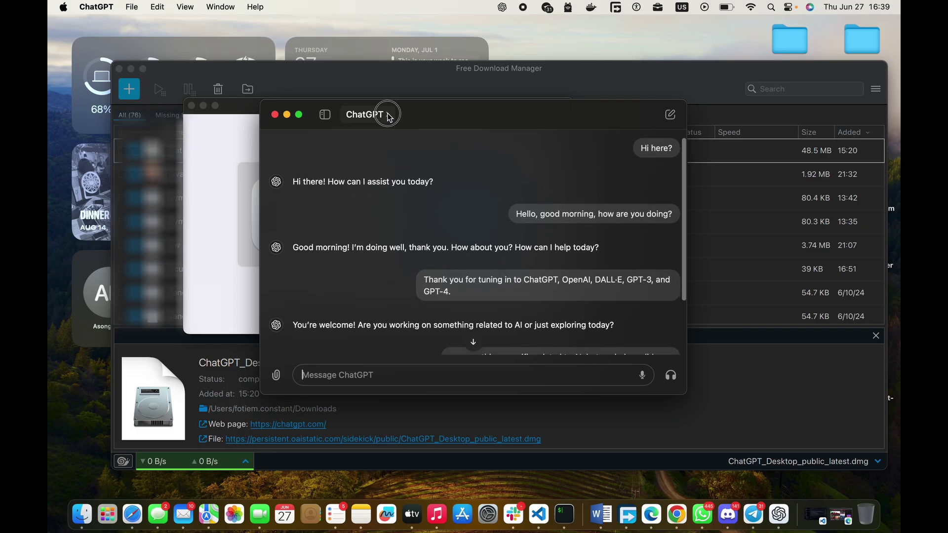
{"action": "left_click", "coordinate": [534, 198]}
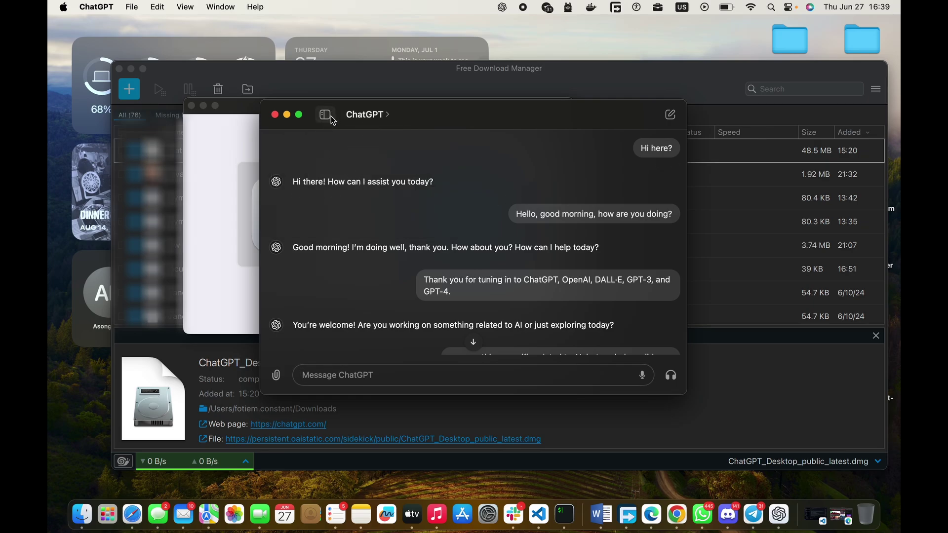
{"action": "scroll", "coordinate": [562, 235], "scroll_direction": "down", "scroll_amount": 3}
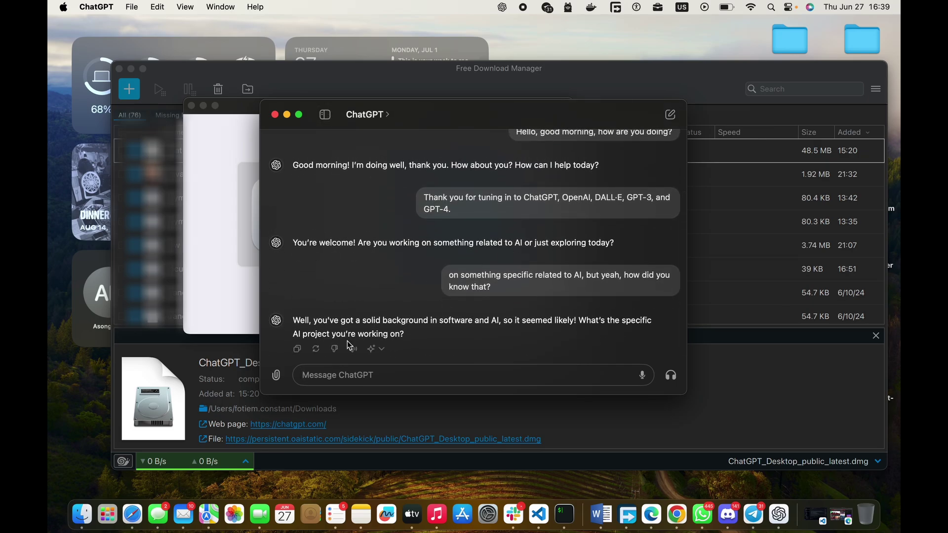
{"action": "left_click", "coordinate": [276, 377]}
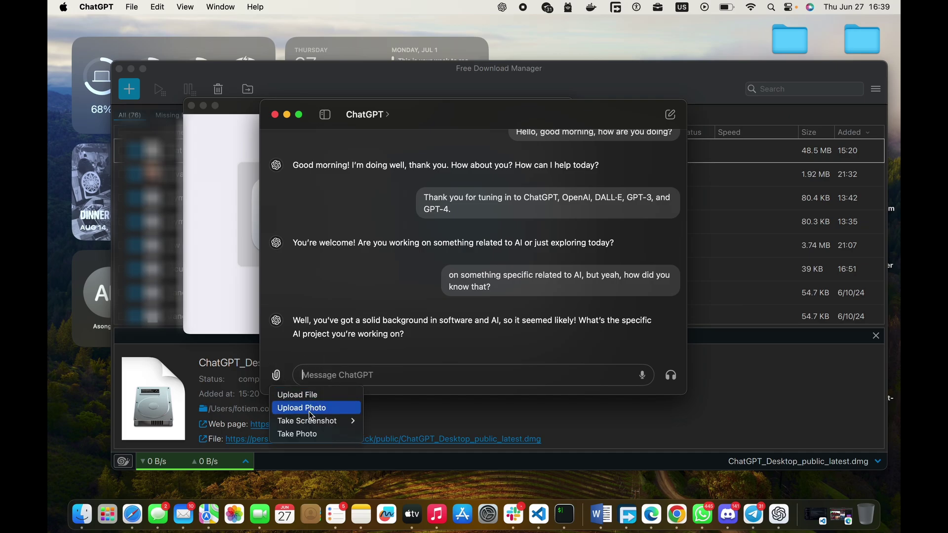
{"action": "mouse_move", "coordinate": [321, 422]}
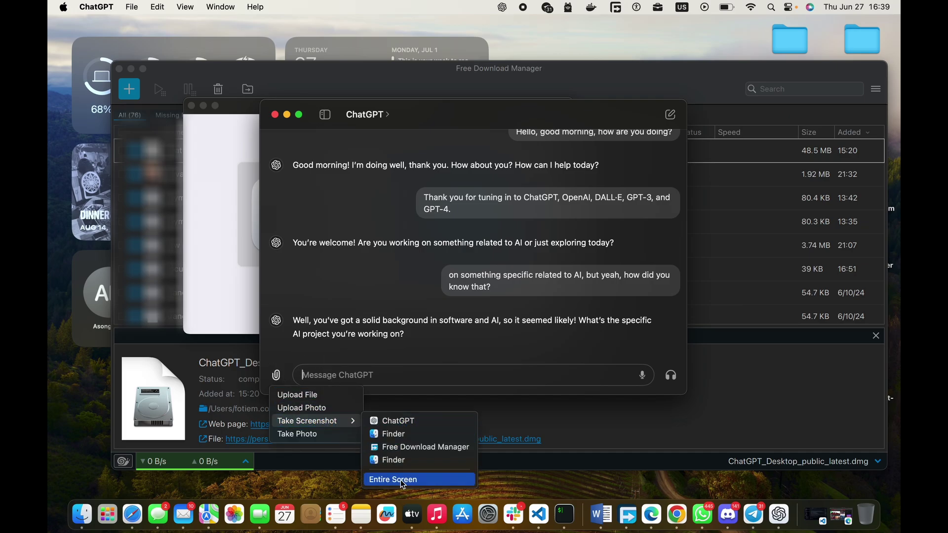
{"action": "left_click", "coordinate": [345, 271]}
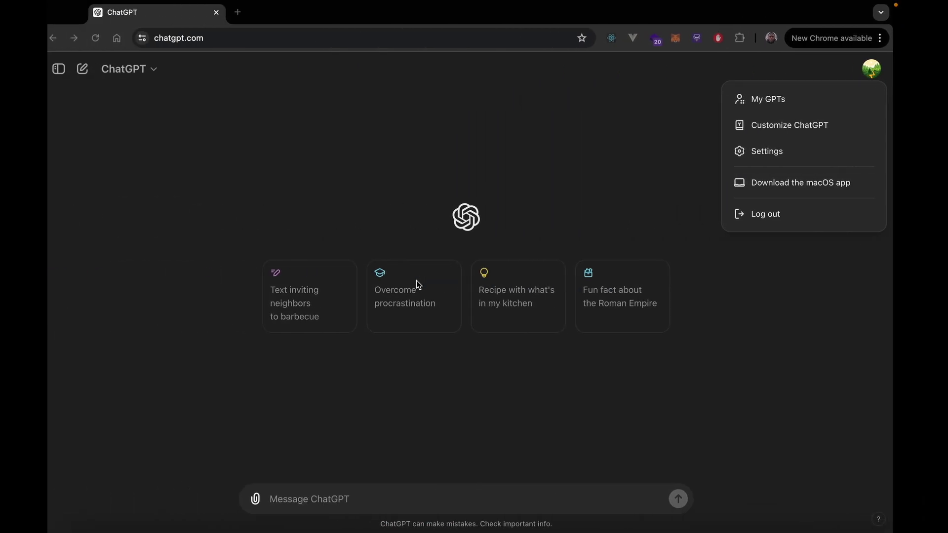